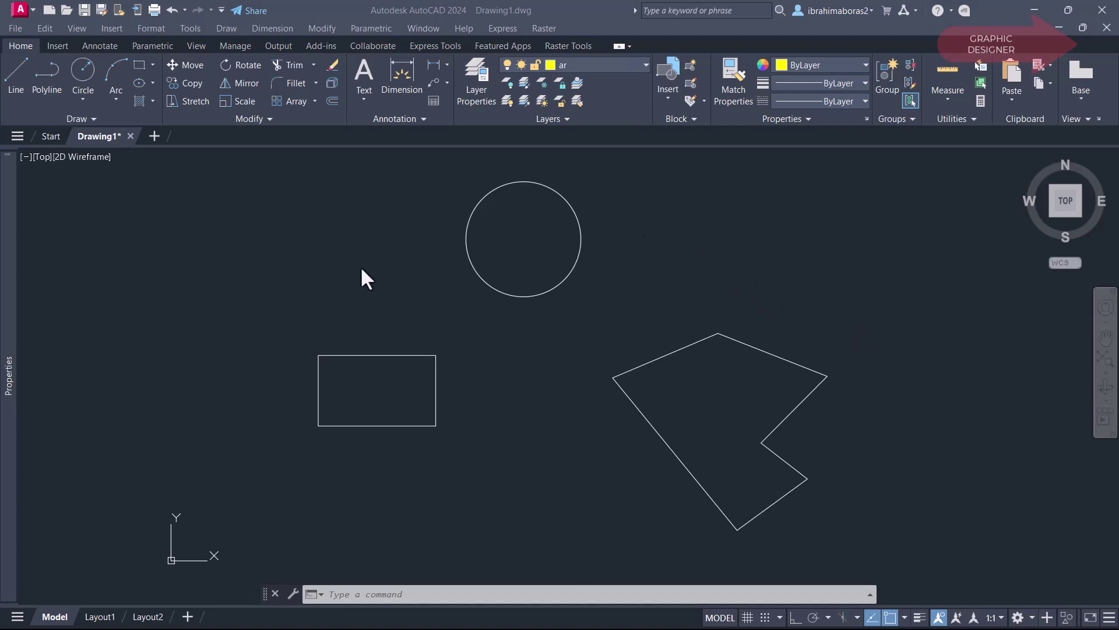
Step: Select the rectangle, polygon and circle in the drawing, then clear the selection
{"action": "left_click", "coordinate": [407, 355]}
{"action": "left_click", "coordinate": [702, 343]}
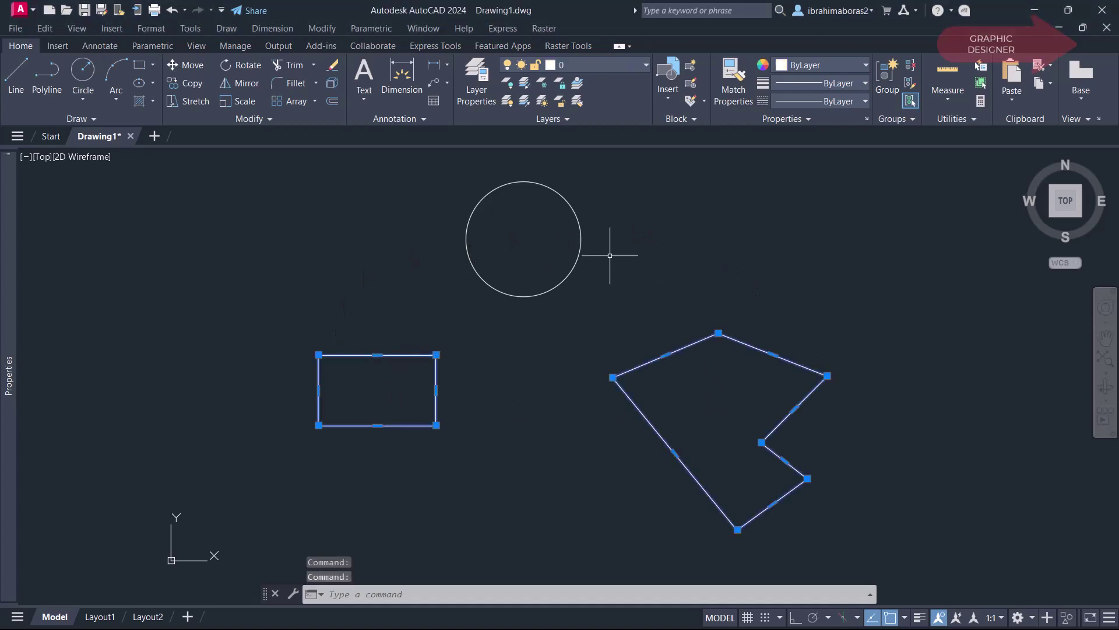
{"action": "left_click", "coordinate": [580, 250]}
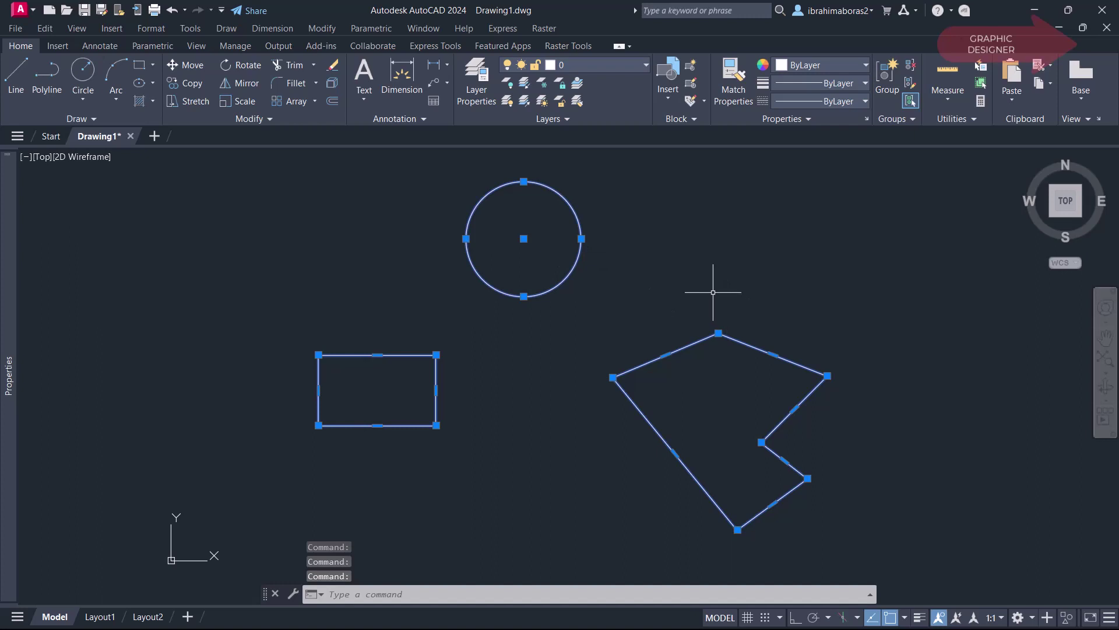
{"action": "key", "text": "Escape"}
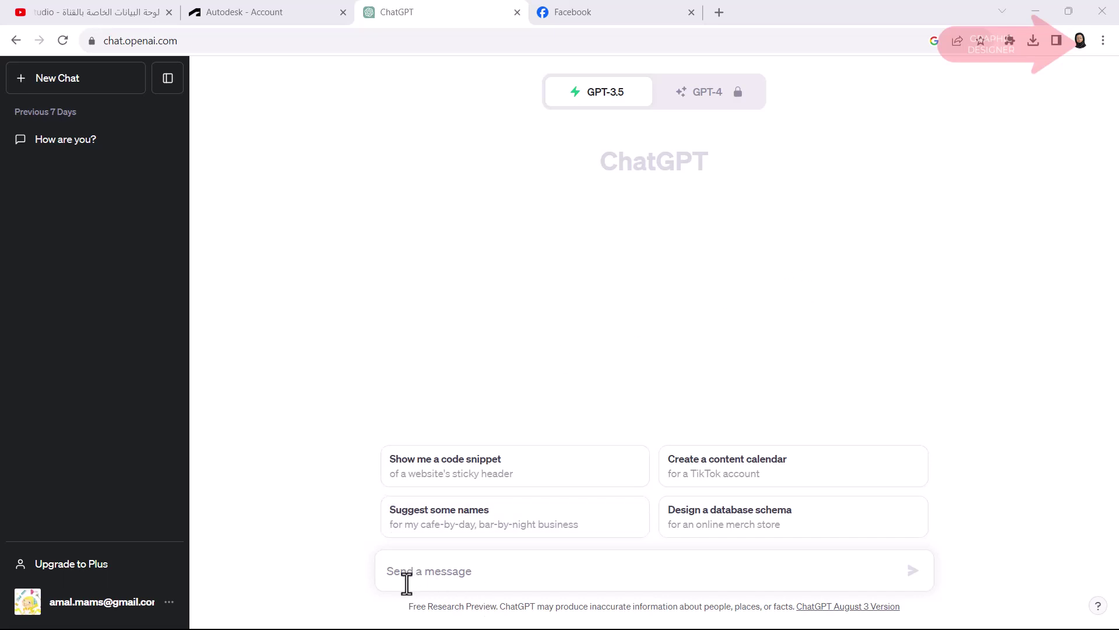
Step: Paste the prepared request for an AR area LISP routine into ChatGPT and send it
{"action": "right_click", "coordinate": [448, 577]}
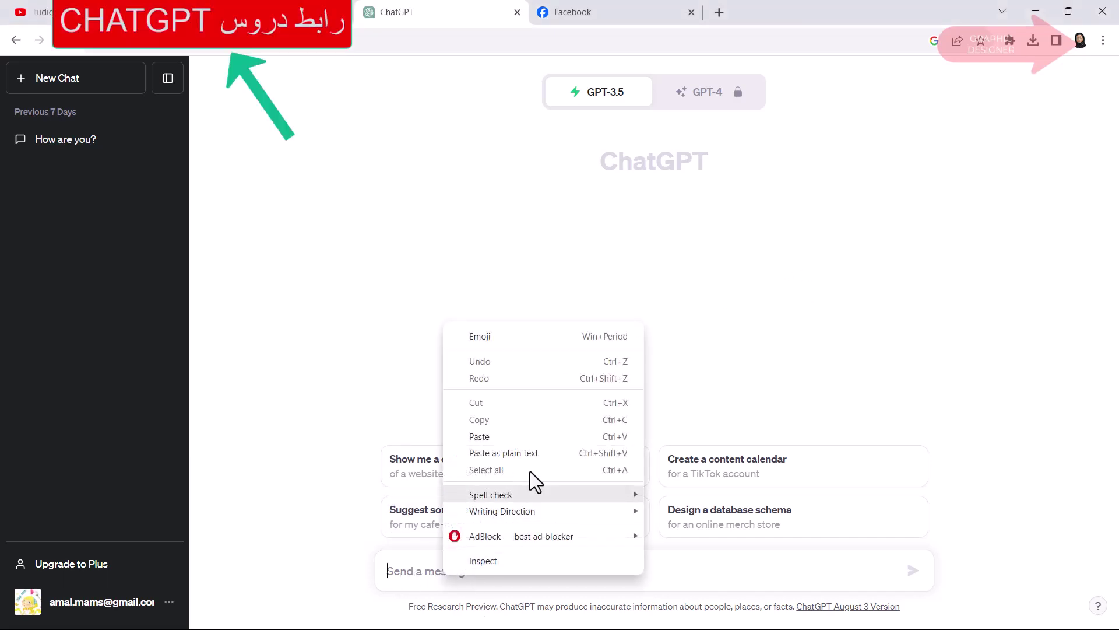
{"action": "left_click", "coordinate": [509, 437]}
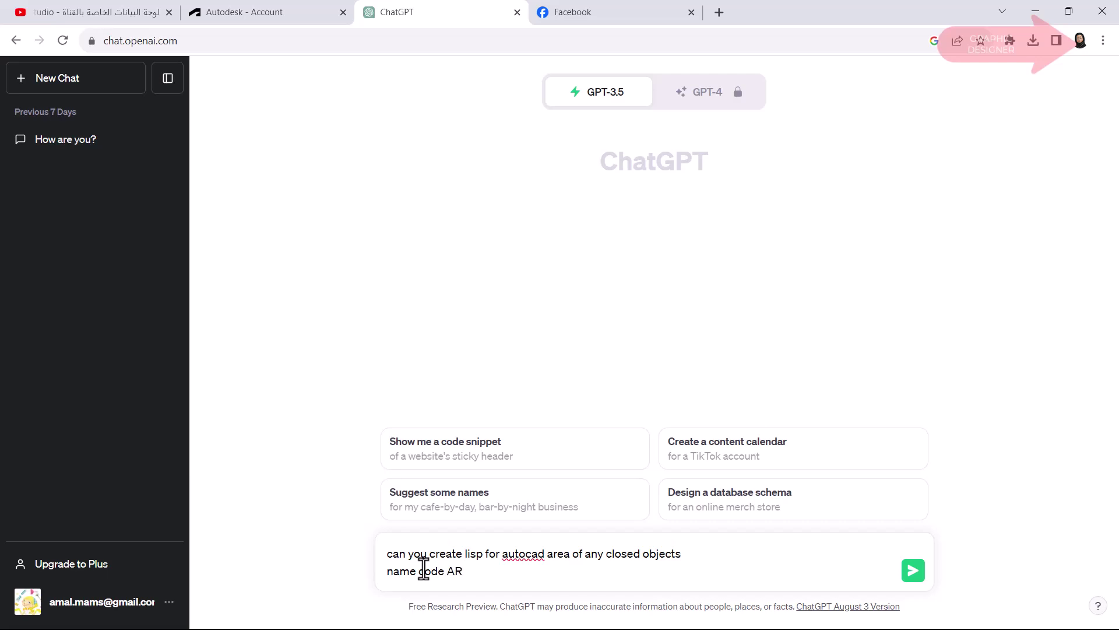
{"action": "left_click", "coordinate": [913, 570]}
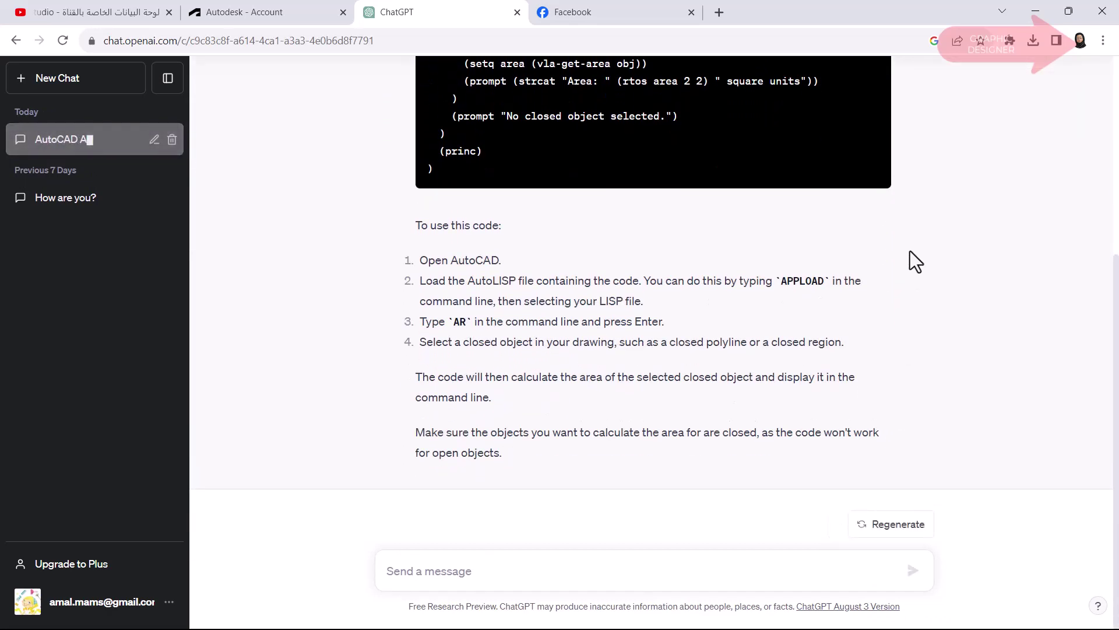
Step: Scroll through ChatGPT's answer and copy the generated AR AutoLISP code block
{"action": "scroll", "coordinate": [909, 274], "scroll_direction": "up", "scroll_amount": 4}
{"action": "scroll", "coordinate": [910, 285], "scroll_direction": "up", "scroll_amount": 2}
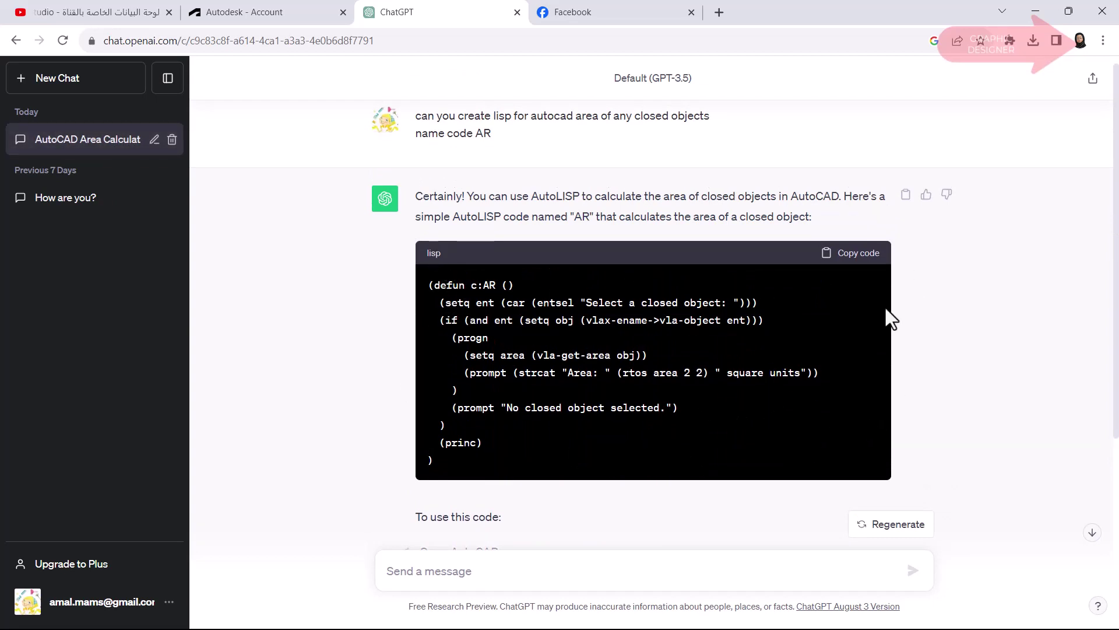
{"action": "scroll", "coordinate": [747, 243], "scroll_direction": "down", "scroll_amount": 5}
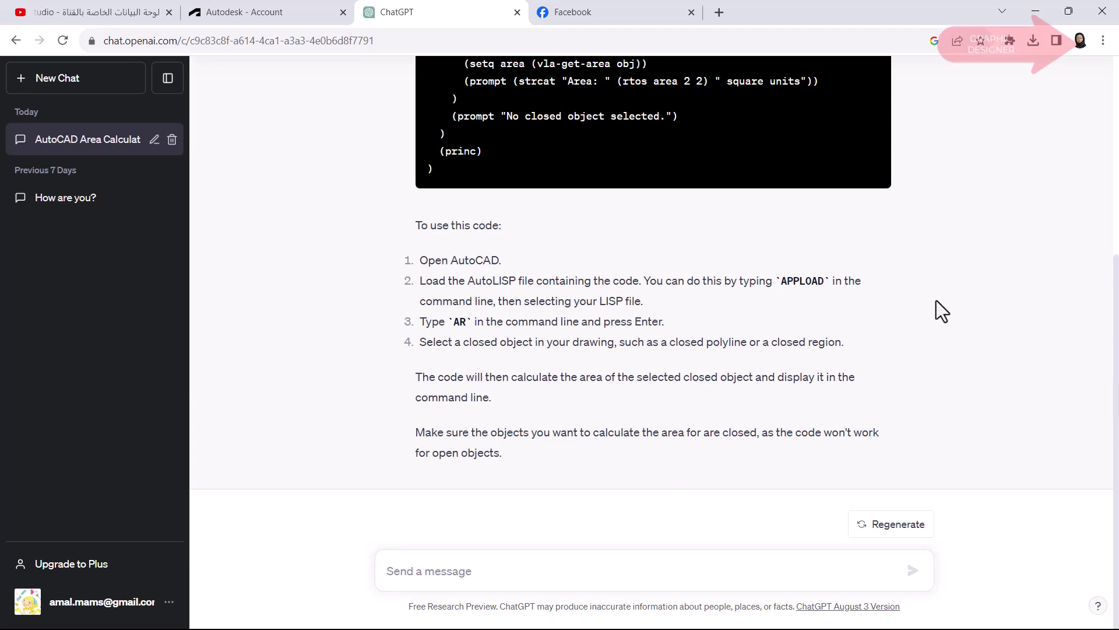
{"action": "scroll", "coordinate": [933, 279], "scroll_direction": "up", "scroll_amount": 4}
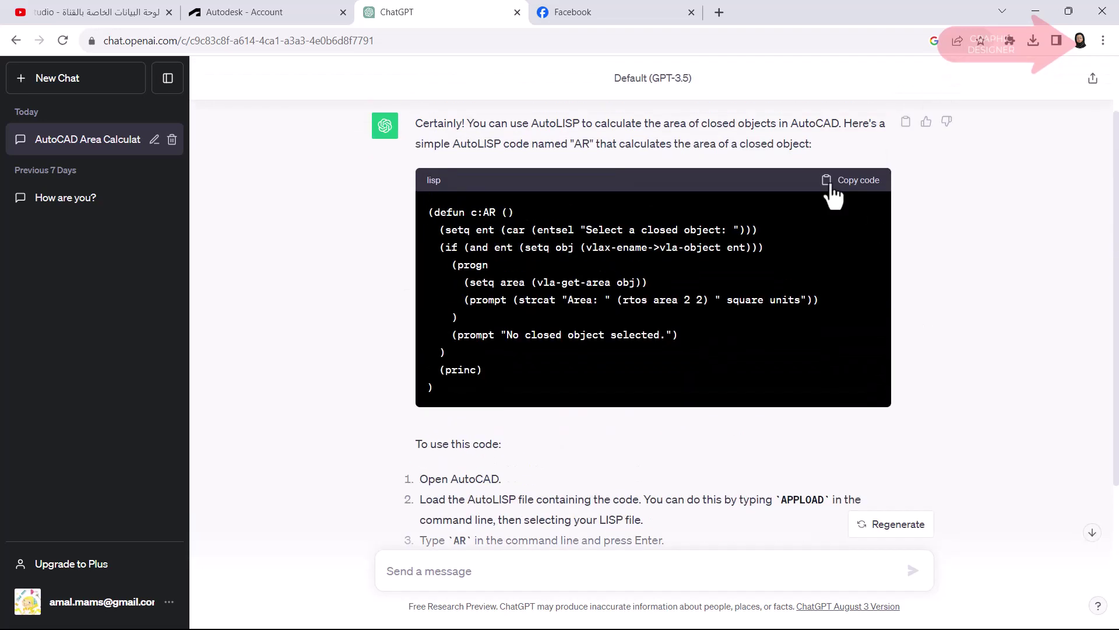
{"action": "left_click", "coordinate": [863, 185]}
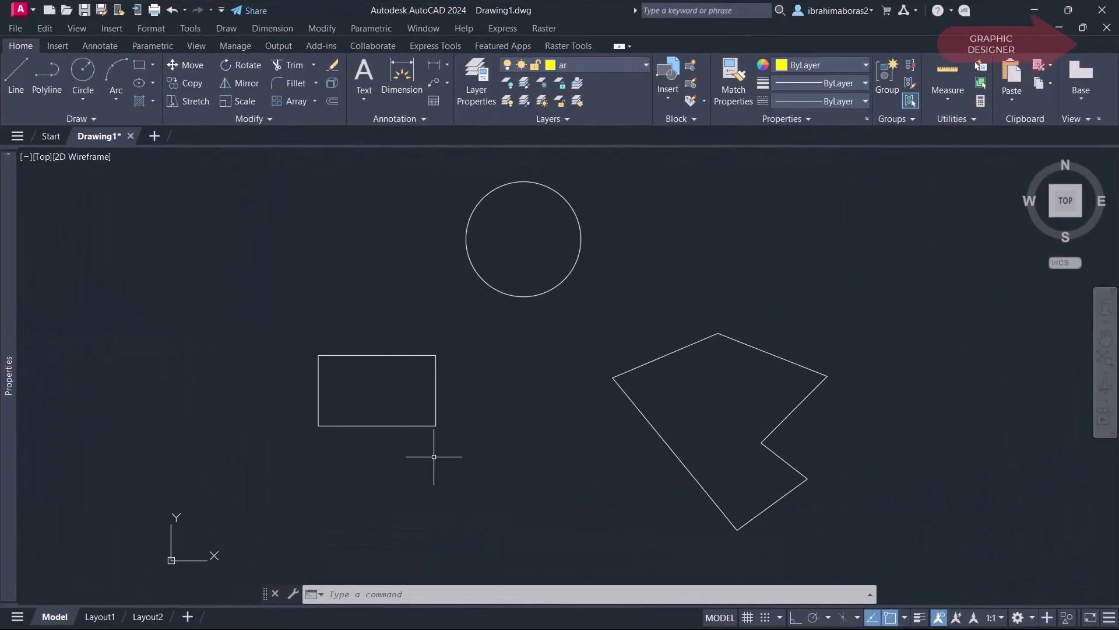
Step: Launch the Visual LISP editor with VL and paste the AR code into a new file
{"action": "left_click", "coordinate": [380, 594]}
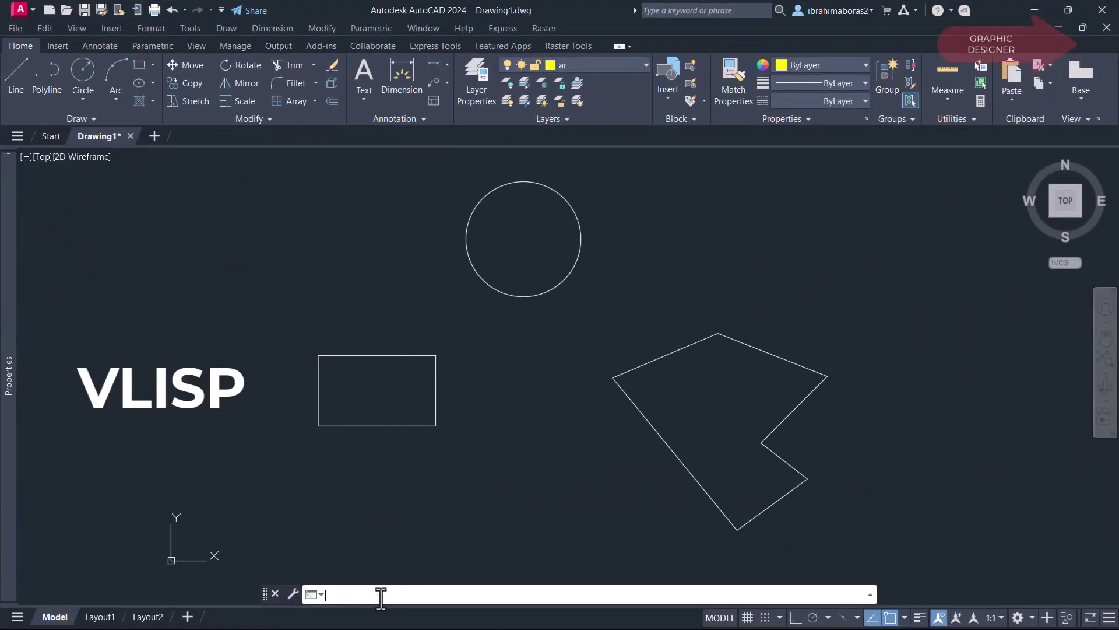
{"action": "type", "text": "VL"}
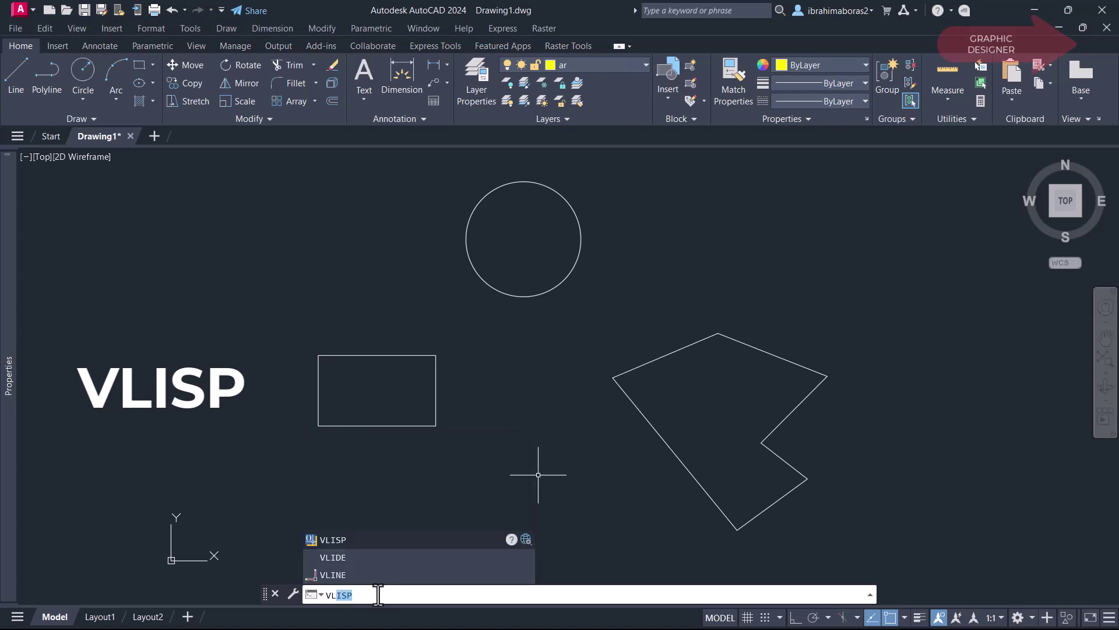
{"action": "left_click", "coordinate": [344, 544]}
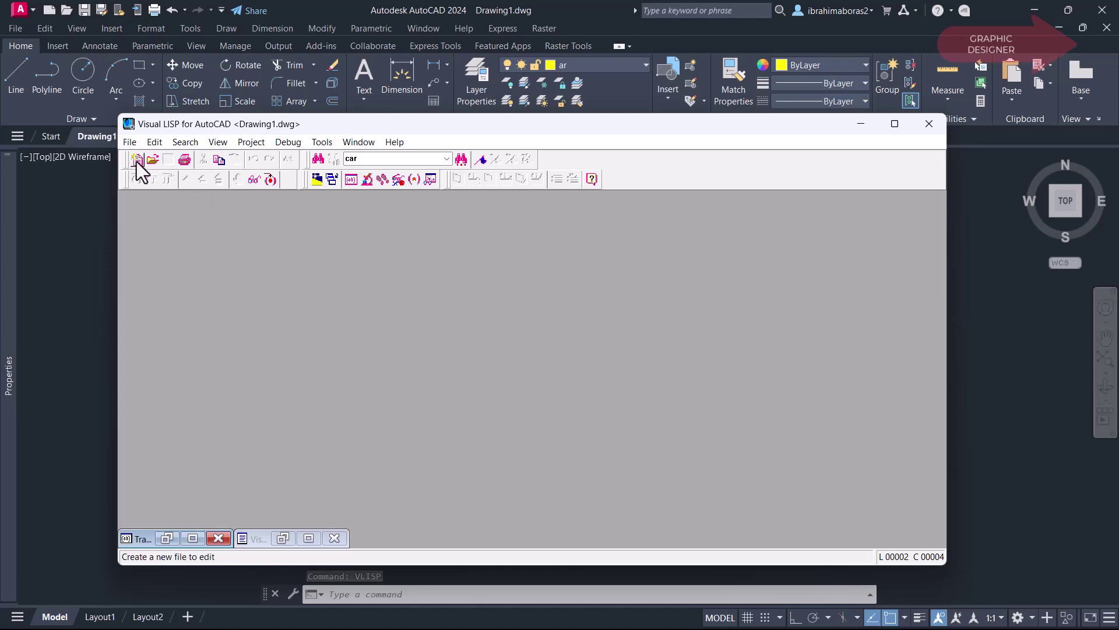
{"action": "left_click", "coordinate": [137, 162]}
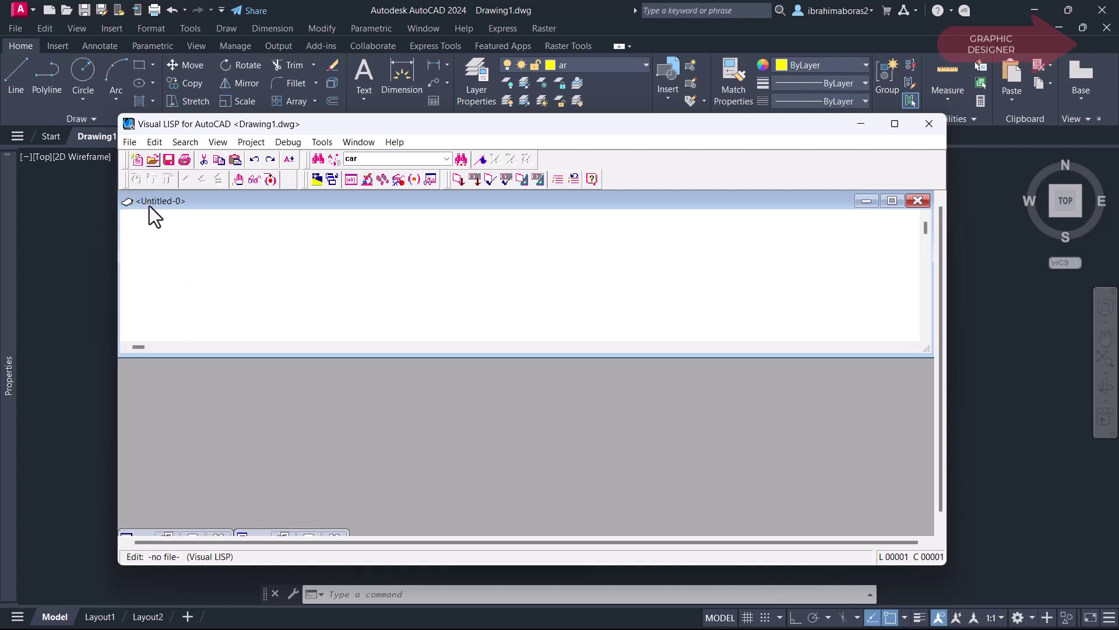
{"action": "right_click", "coordinate": [145, 220]}
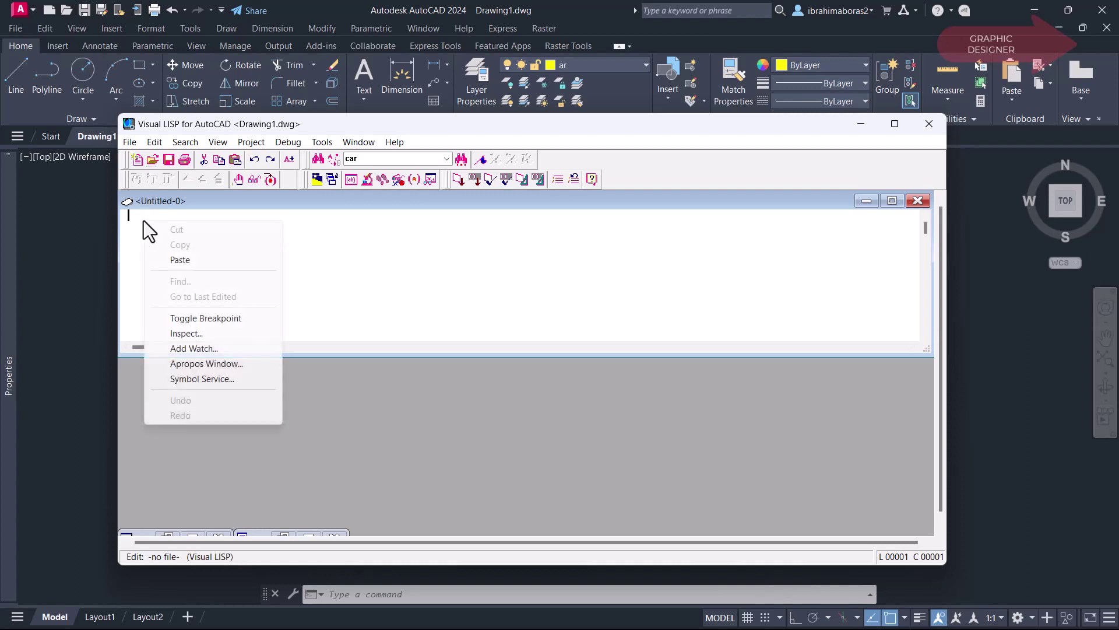
{"action": "left_click", "coordinate": [171, 258]}
{"action": "scroll", "coordinate": [606, 288], "scroll_direction": "up", "scroll_amount": 2}
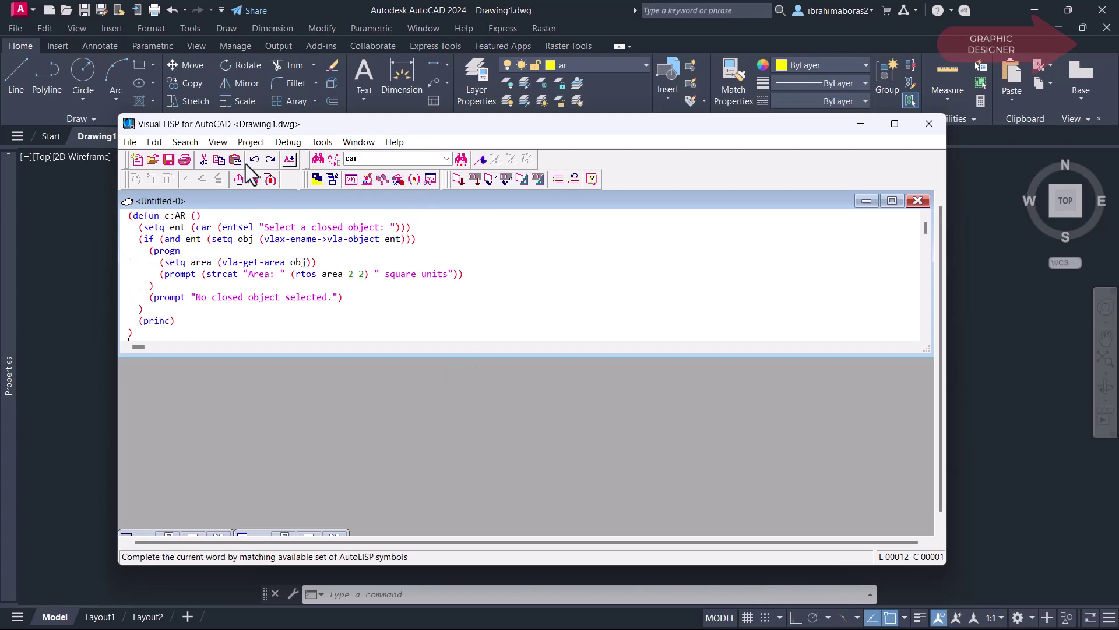
Step: Save the code as AR.lsp on drive D: and close the Visual LISP editor
{"action": "left_click", "coordinate": [130, 142]}
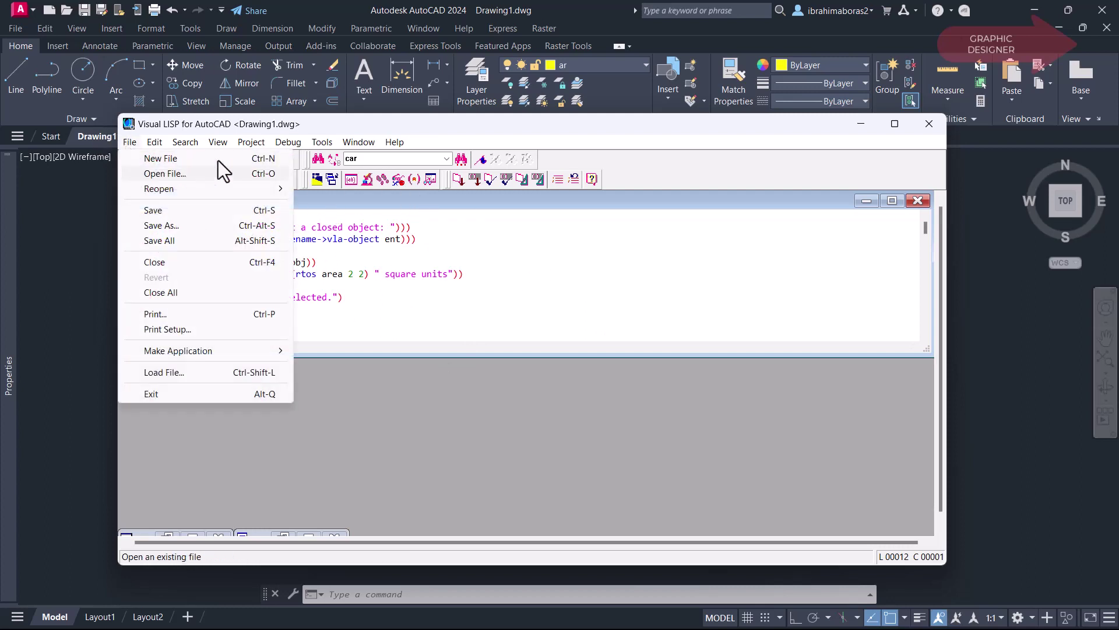
{"action": "left_click", "coordinate": [170, 227]}
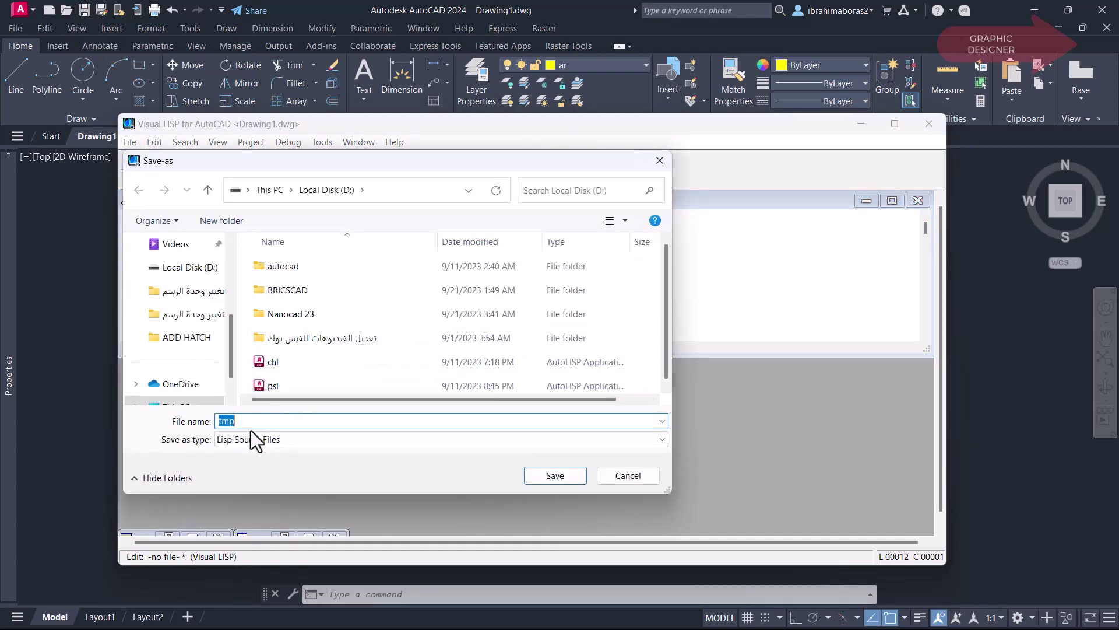
{"action": "type", "text": "A"}
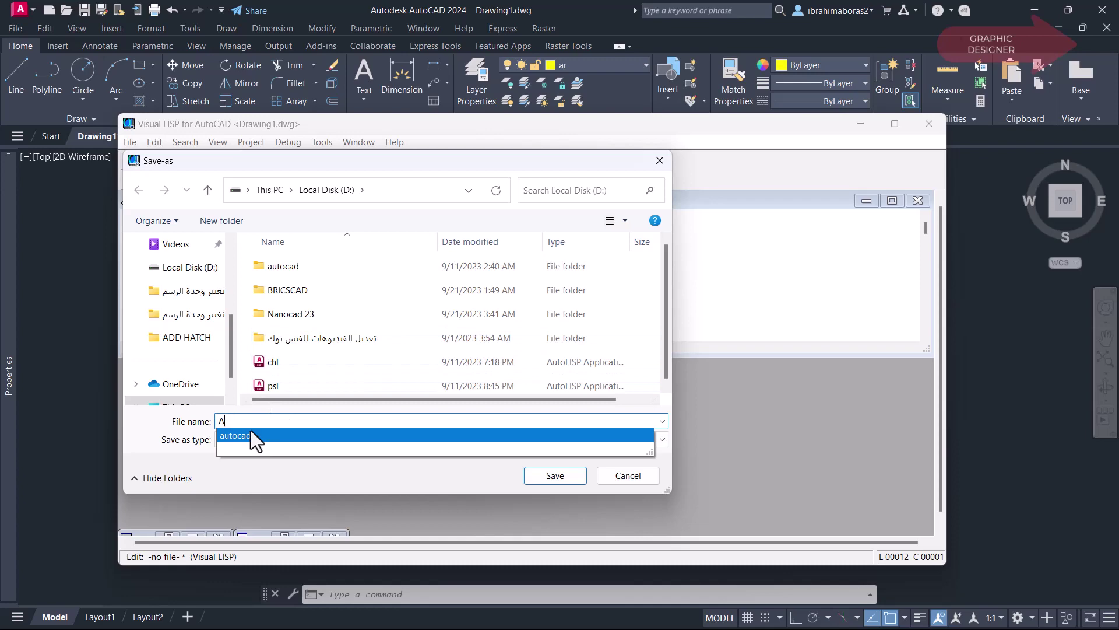
{"action": "type", "text": "R"}
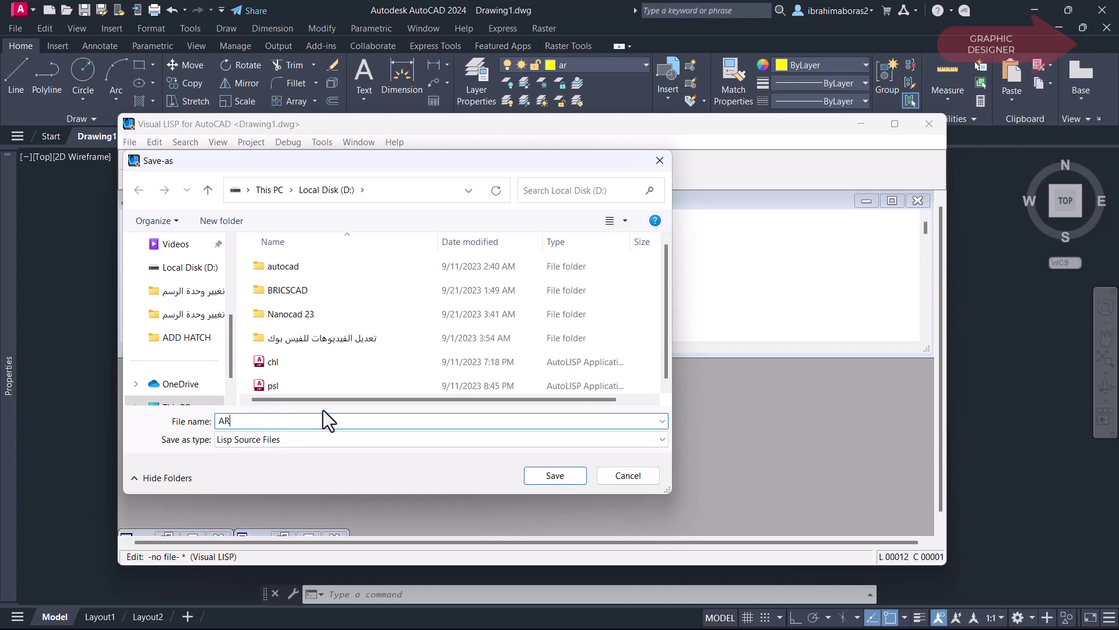
{"action": "left_click", "coordinate": [551, 477]}
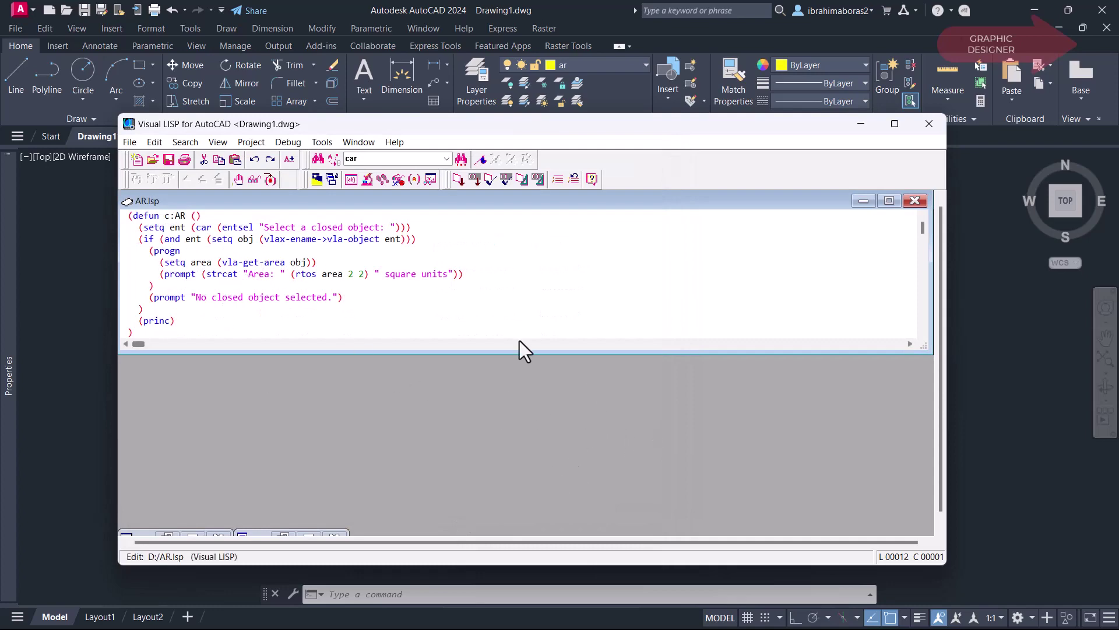
{"action": "left_click", "coordinate": [935, 124]}
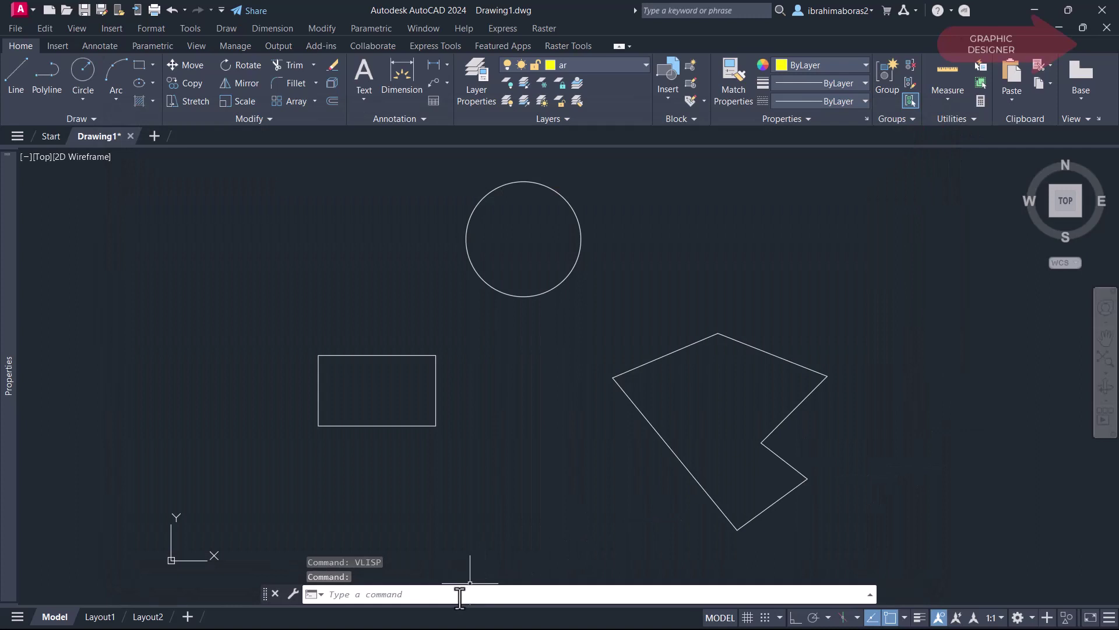
Step: Load AR.lsp from Local Disk (D:) through APPLOAD, allowing it to load once
{"action": "type", "text": "AP"}
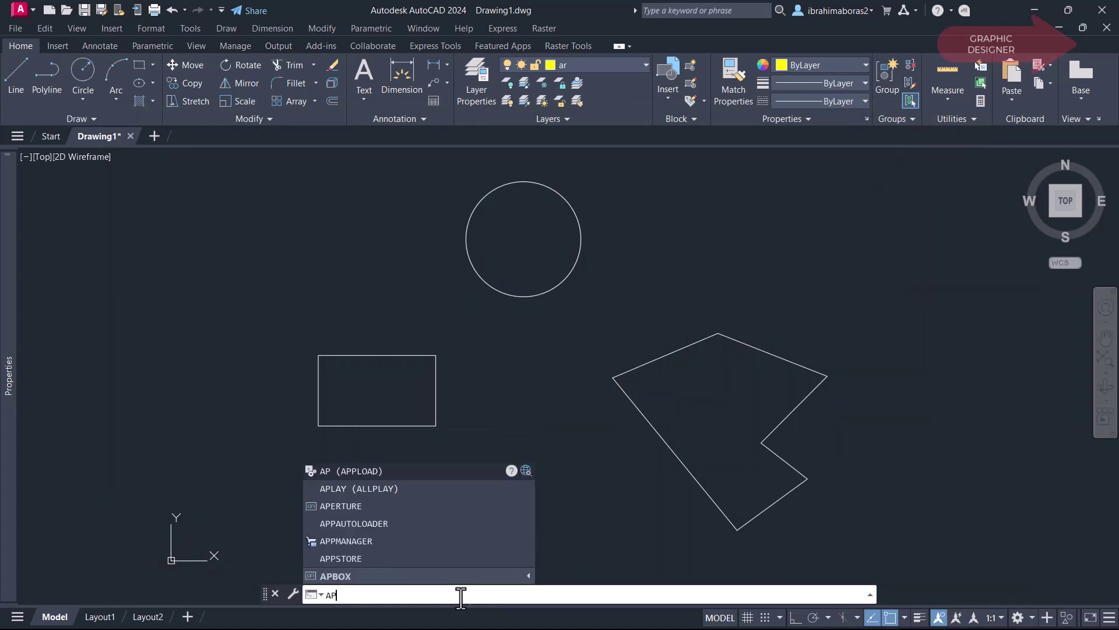
{"action": "left_click", "coordinate": [376, 472]}
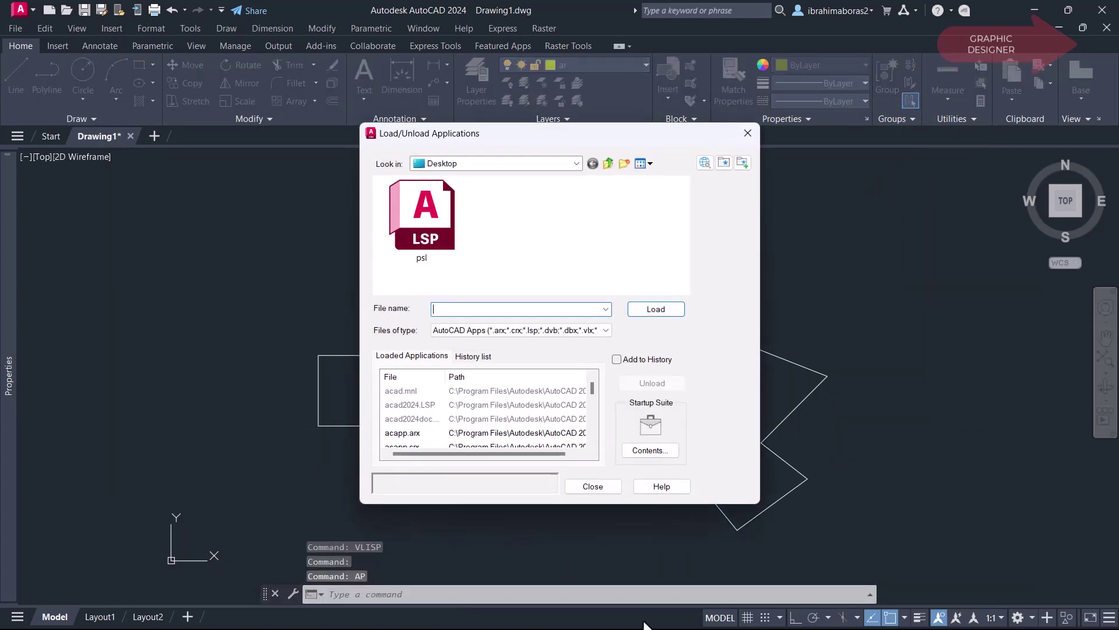
{"action": "left_click", "coordinate": [576, 163]}
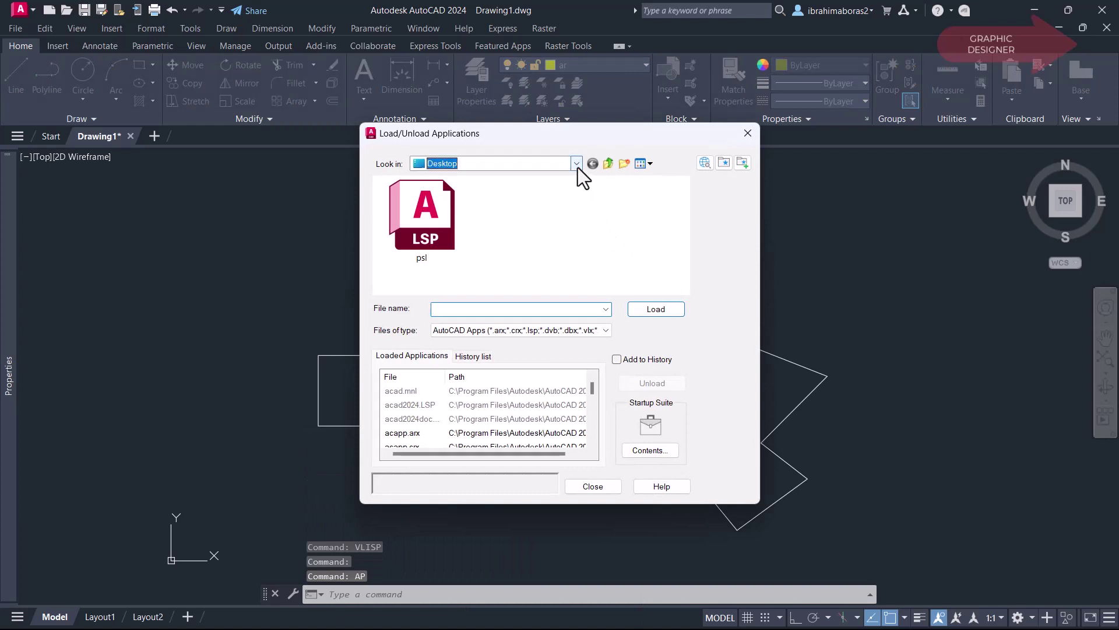
{"action": "left_click", "coordinate": [504, 352]}
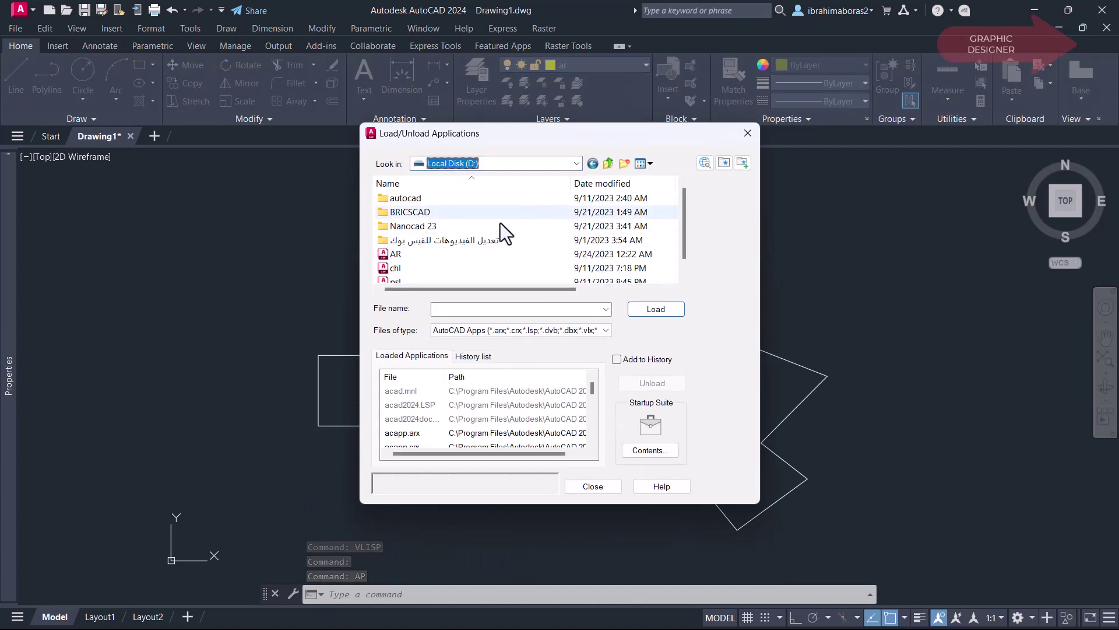
{"action": "left_click", "coordinate": [383, 258]}
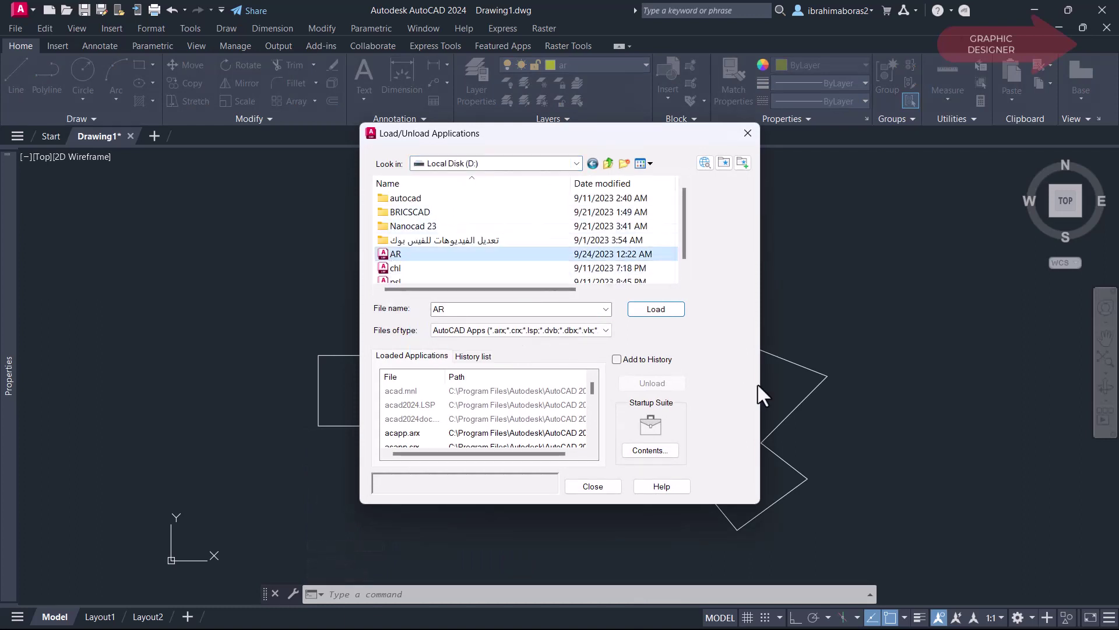
{"action": "left_click", "coordinate": [657, 312]}
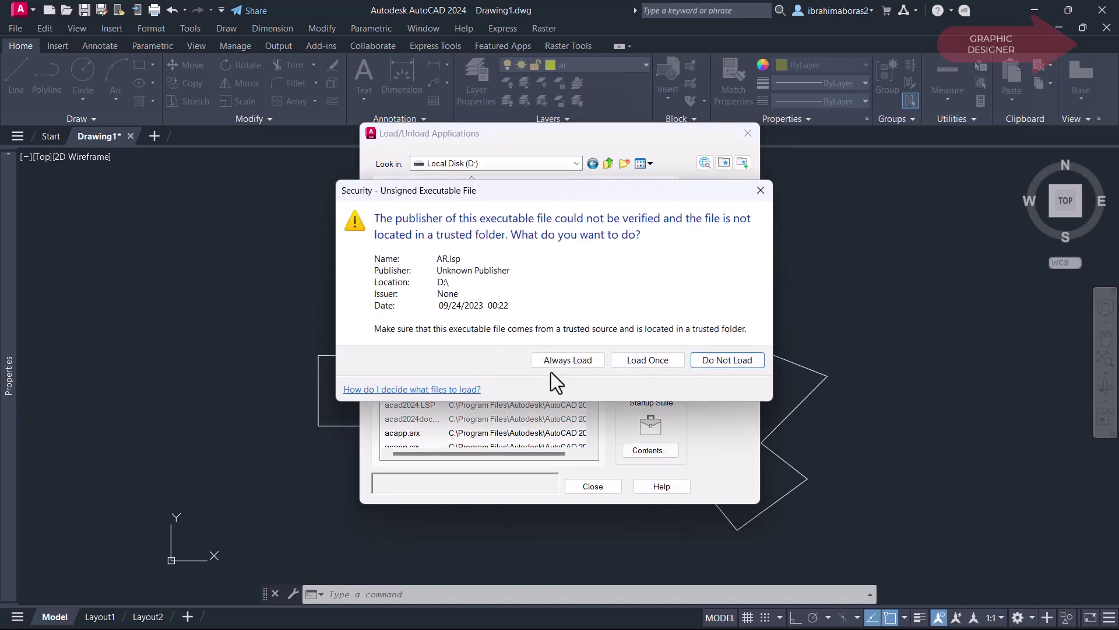
{"action": "left_click", "coordinate": [644, 359]}
{"action": "left_click", "coordinate": [593, 488]}
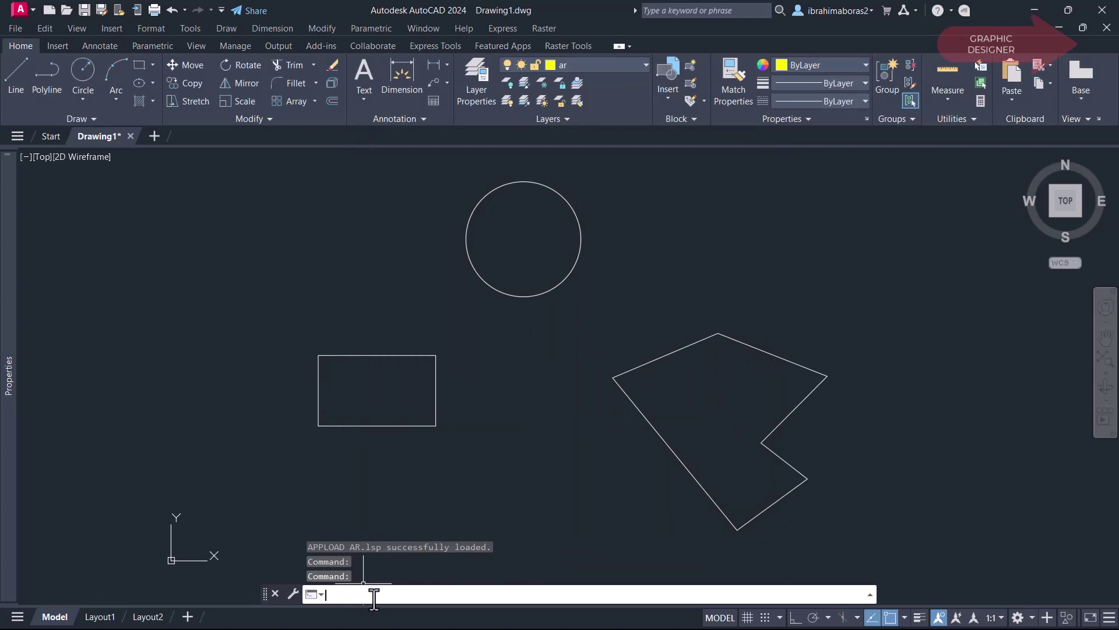
Step: Run AR on the rectangle to report its 60.00 square-unit area, then restart AR
{"action": "type", "text": "AR"}
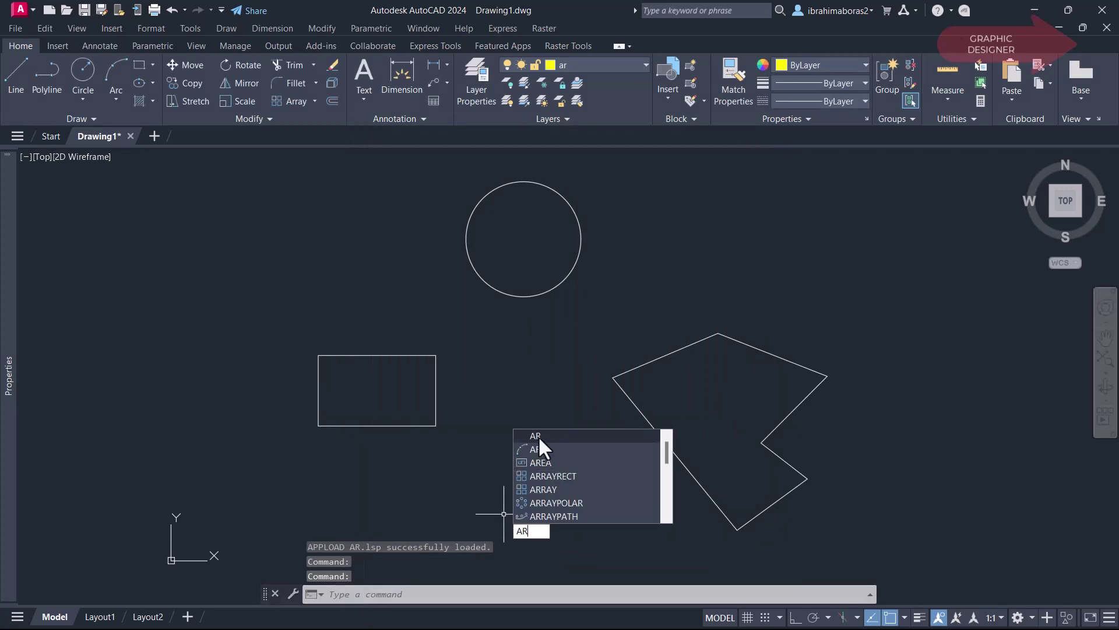
{"action": "left_click", "coordinate": [539, 436]}
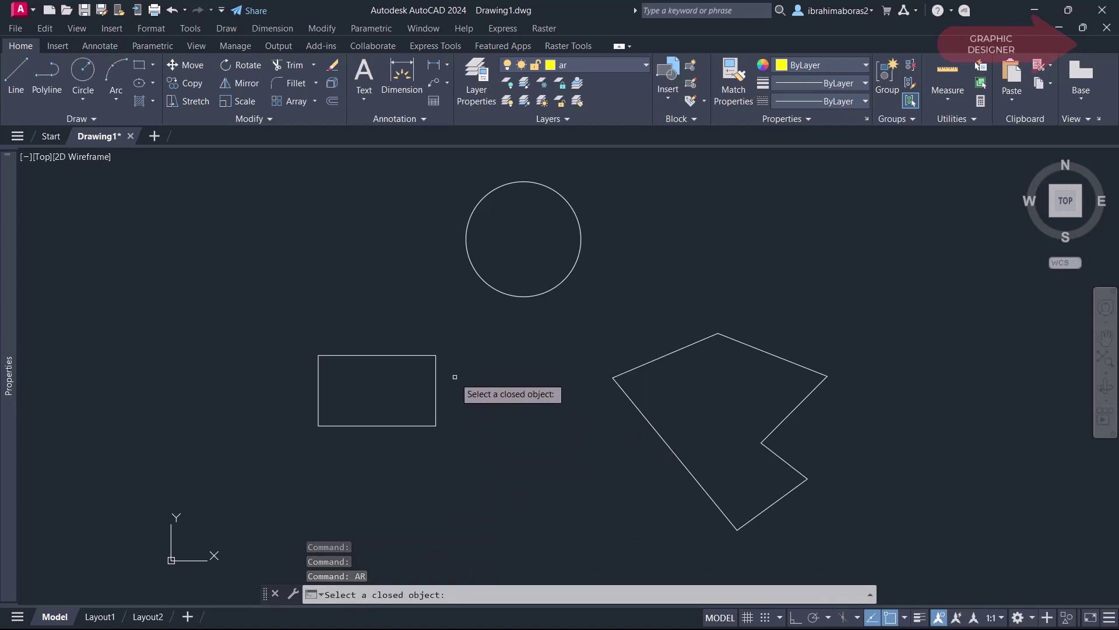
{"action": "left_click", "coordinate": [437, 375]}
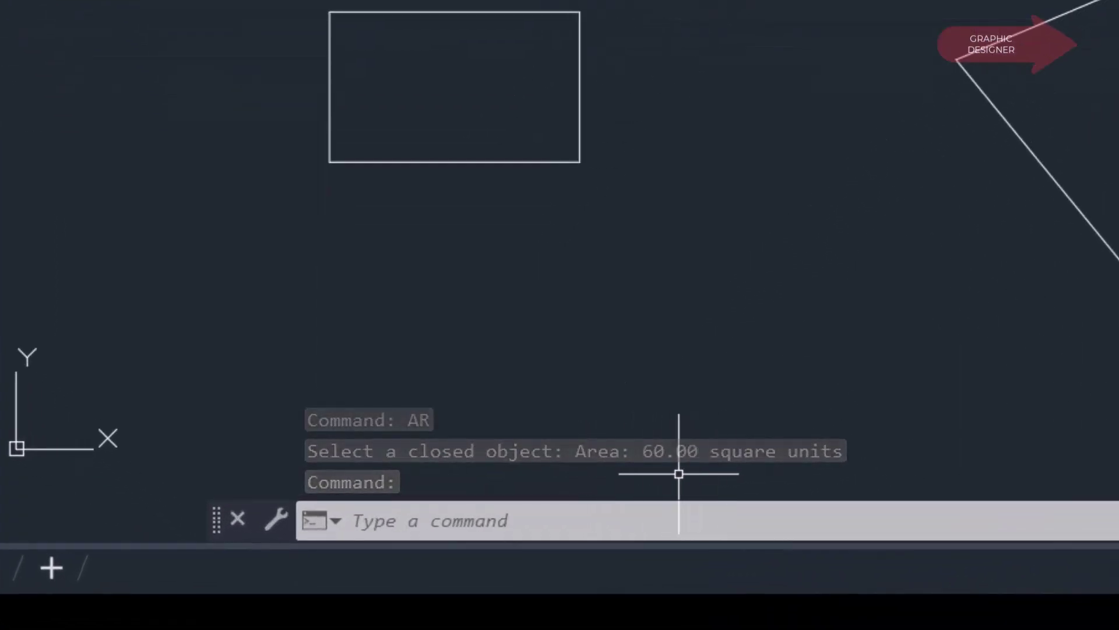
{"action": "type", "text": "A"}
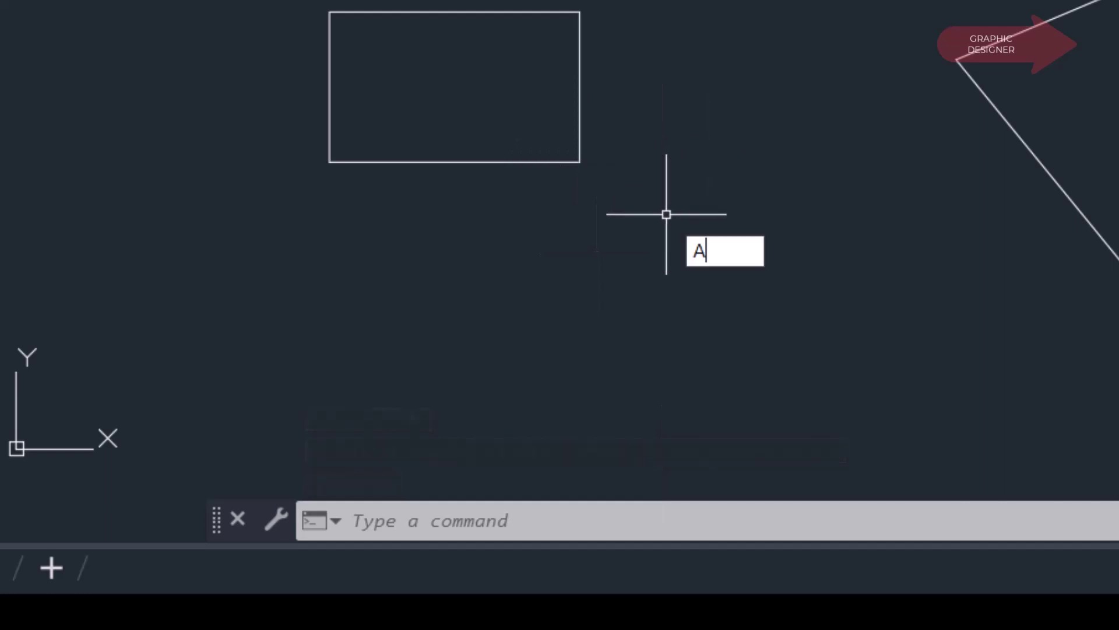
{"action": "type", "text": "R"}
{"action": "left_click", "coordinate": [749, 295]}
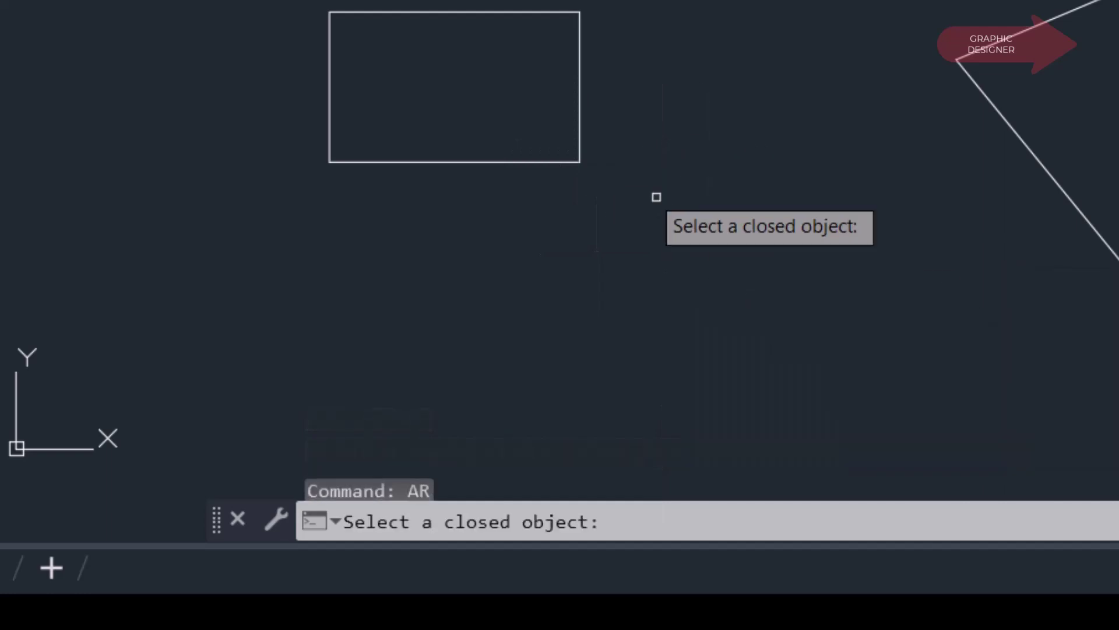
{"action": "left_click", "coordinate": [581, 62]}
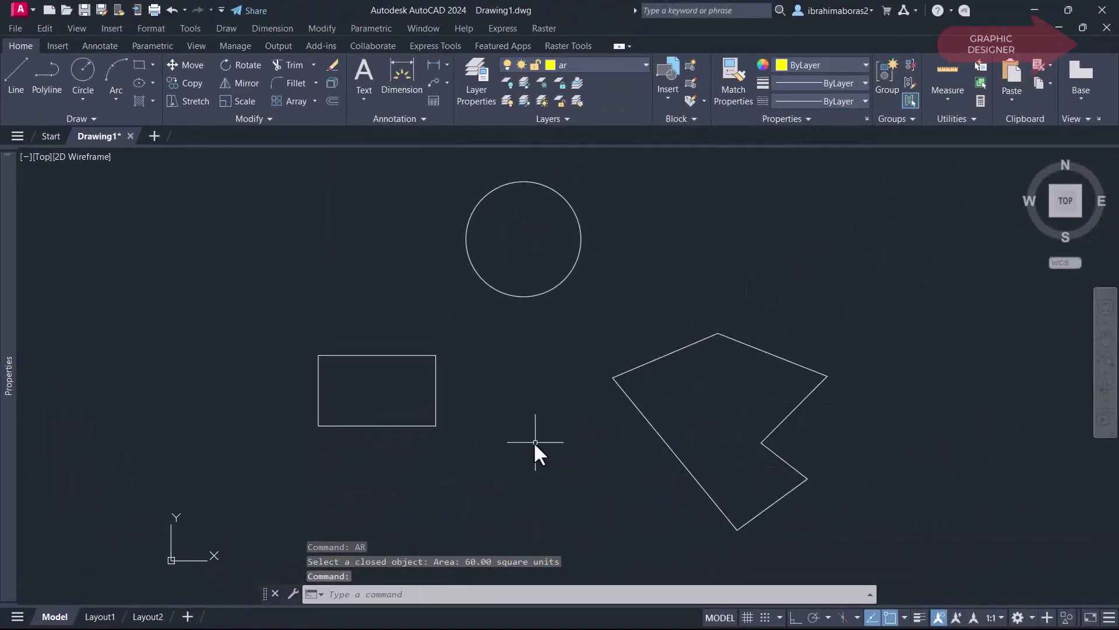
{"action": "type", "text": "AR"}
{"action": "key", "text": "Return"}
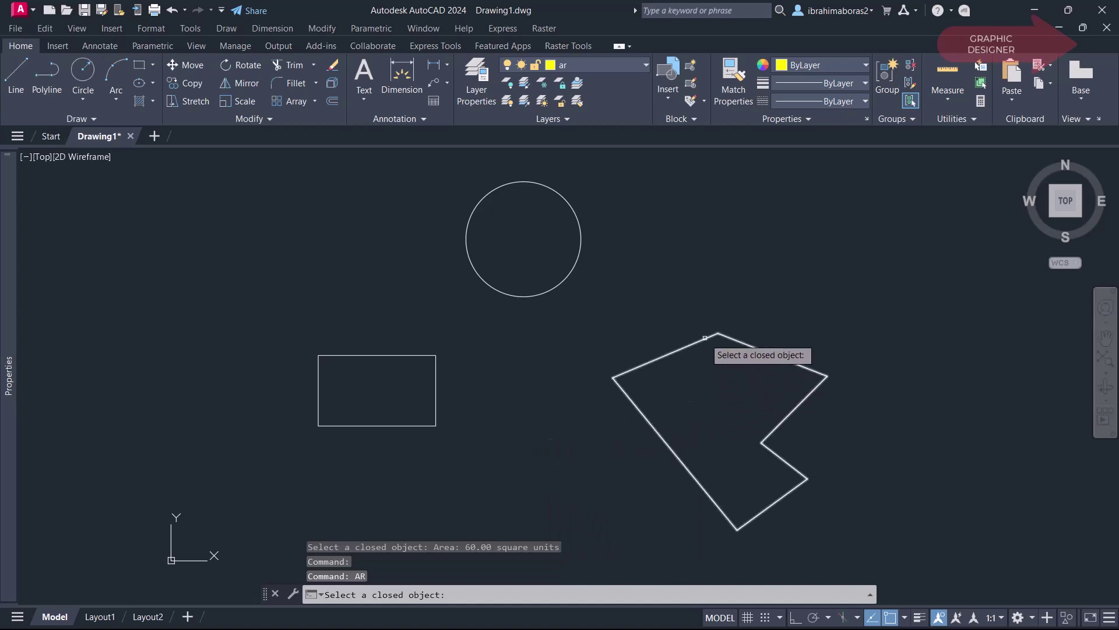
Step: Measure the polygon (155.83) and the circle (75.20) with the AR command
{"action": "left_click", "coordinate": [706, 338]}
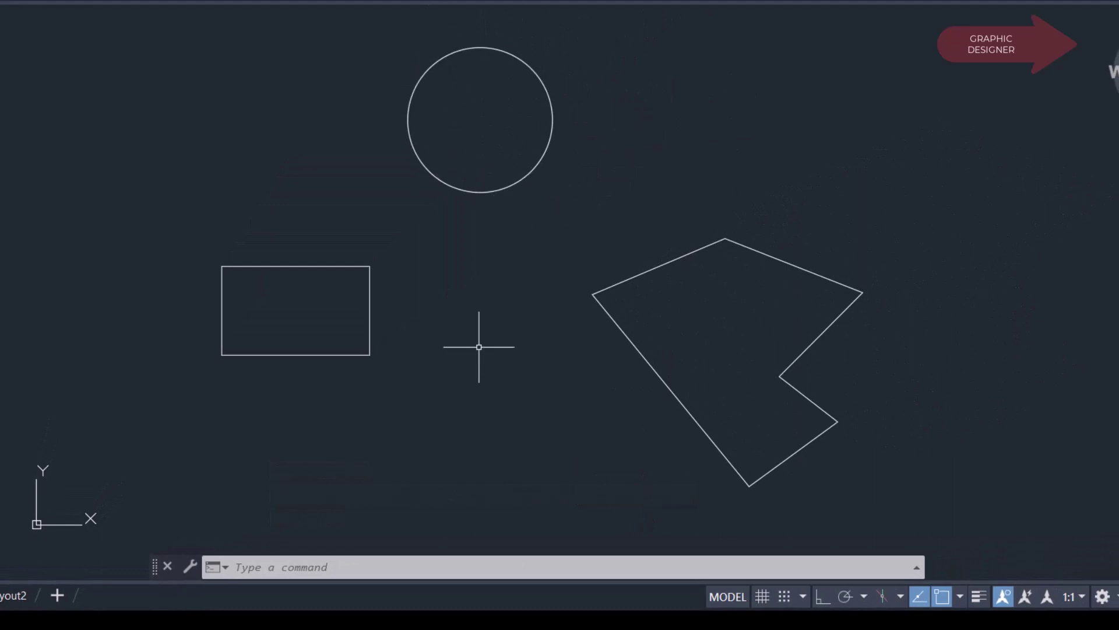
{"action": "type", "text": "AR"}
{"action": "key", "text": "Return"}
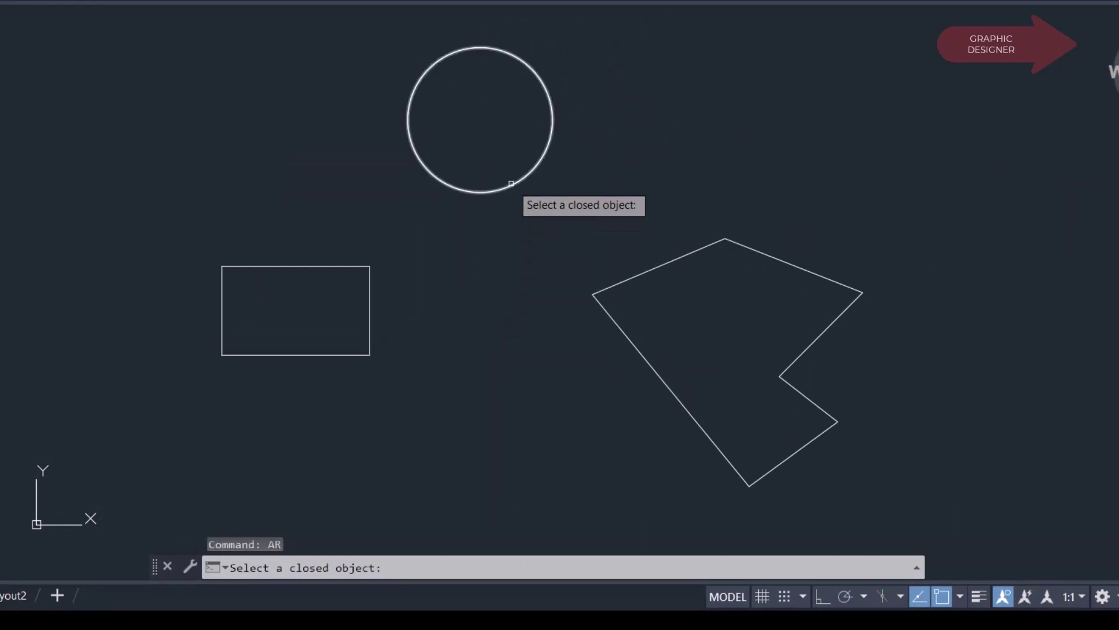
{"action": "left_click", "coordinate": [514, 183]}
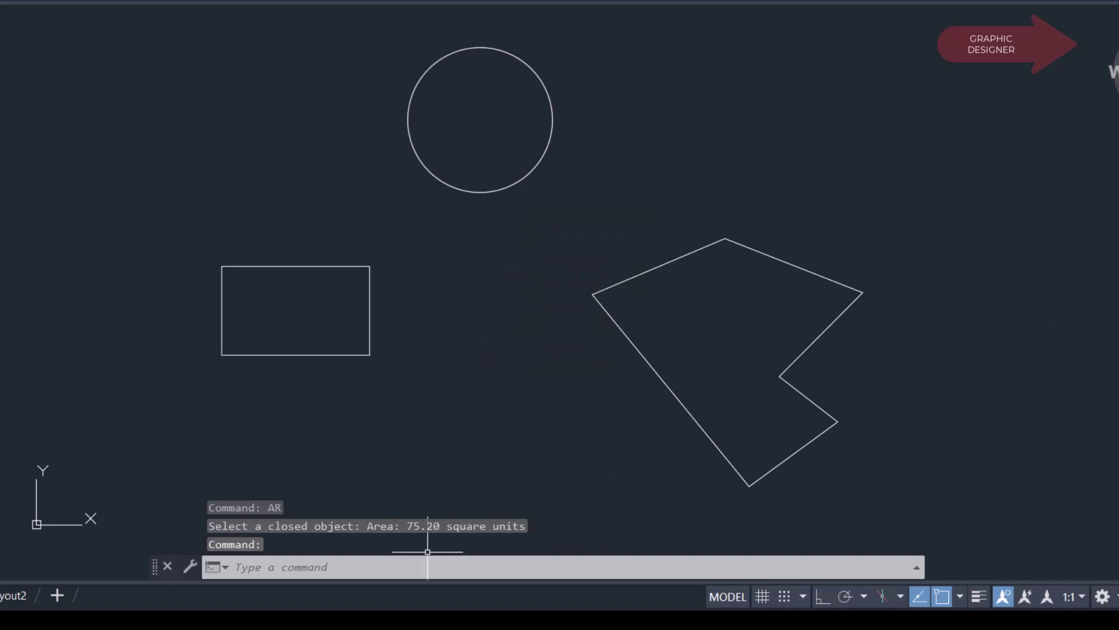